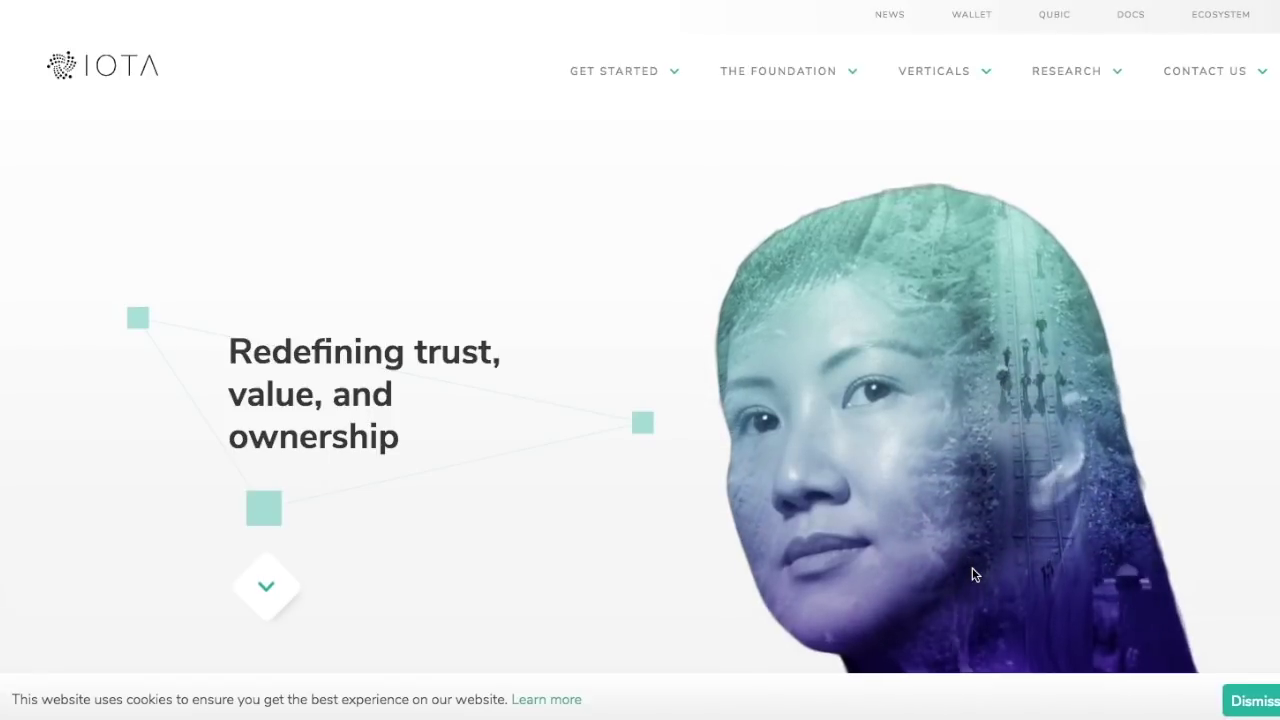
Enter the IOTA data marketplace's sensor map and open the InnoEnergy weather station in Stockholm.
scroll(975, 575, down, 1)
scroll(973, 572, down, 2)
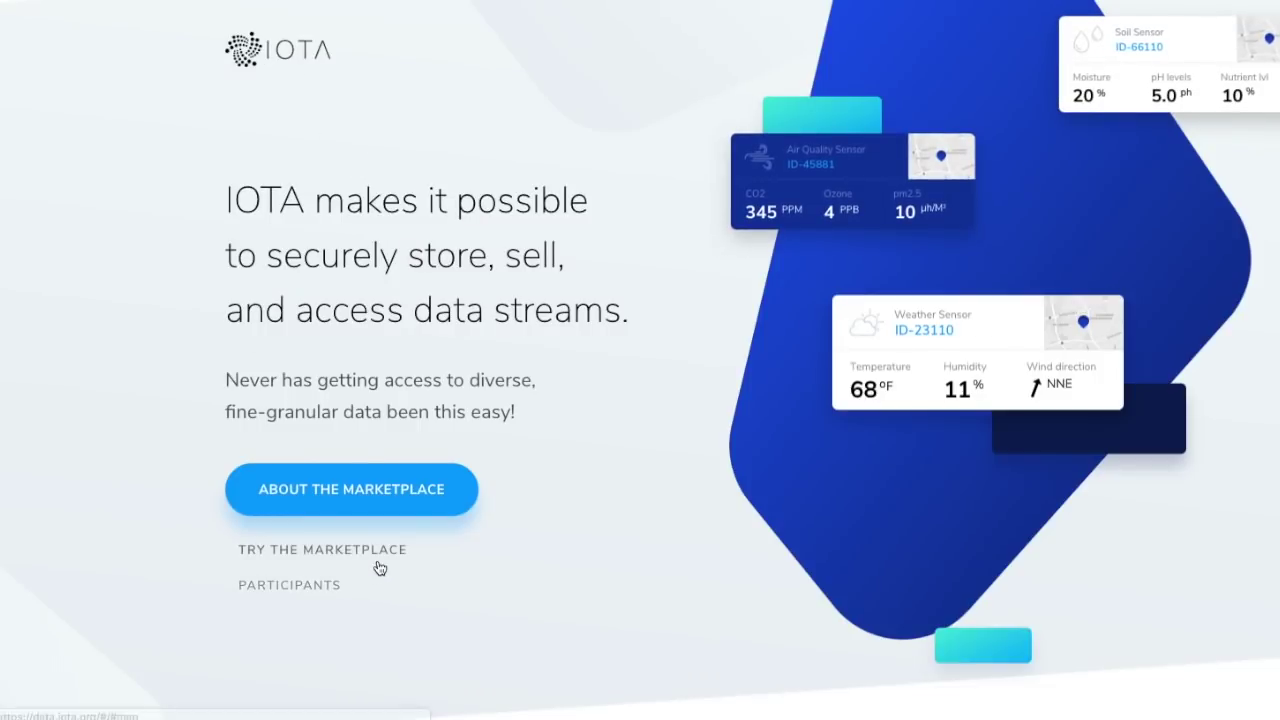
click(381, 551)
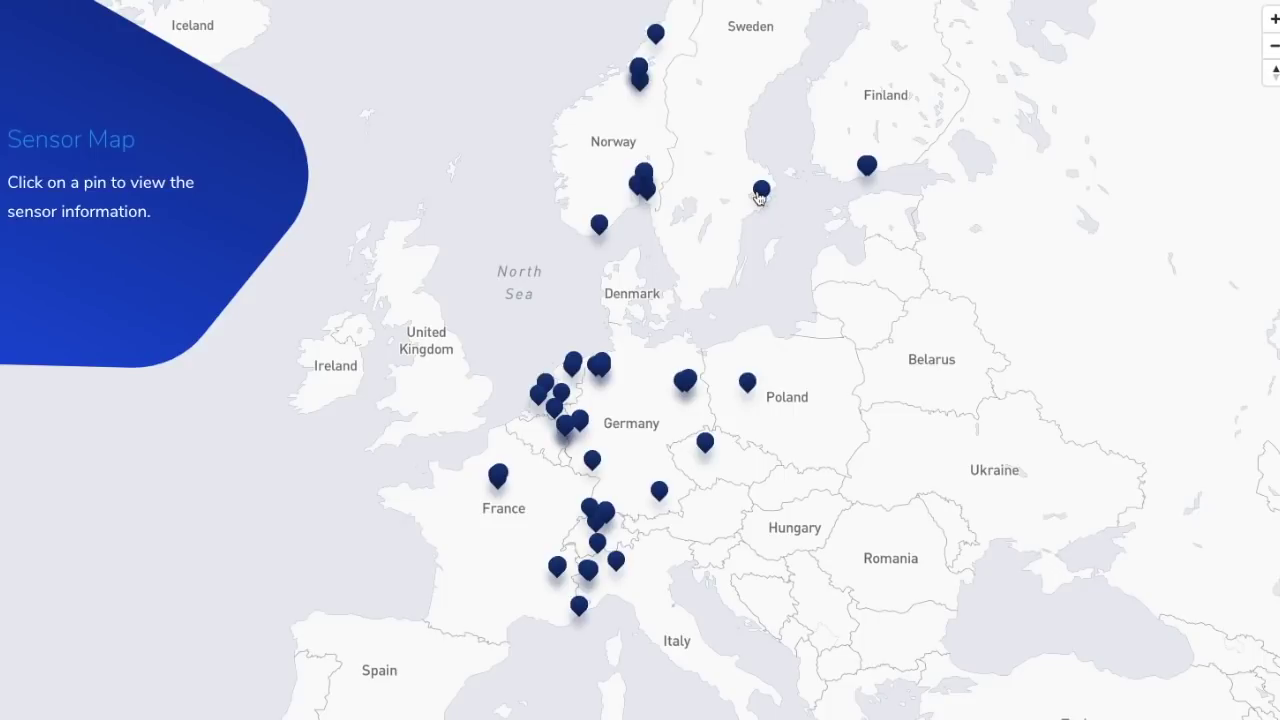
click(761, 192)
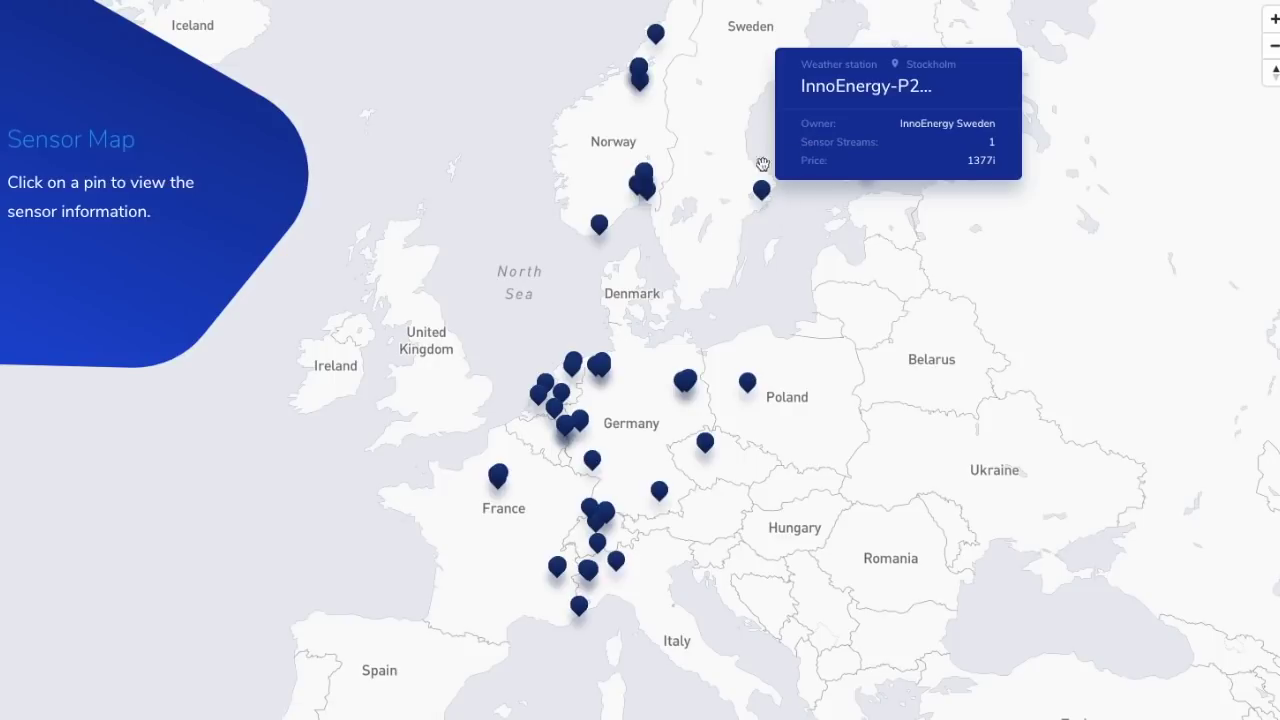
click(897, 97)
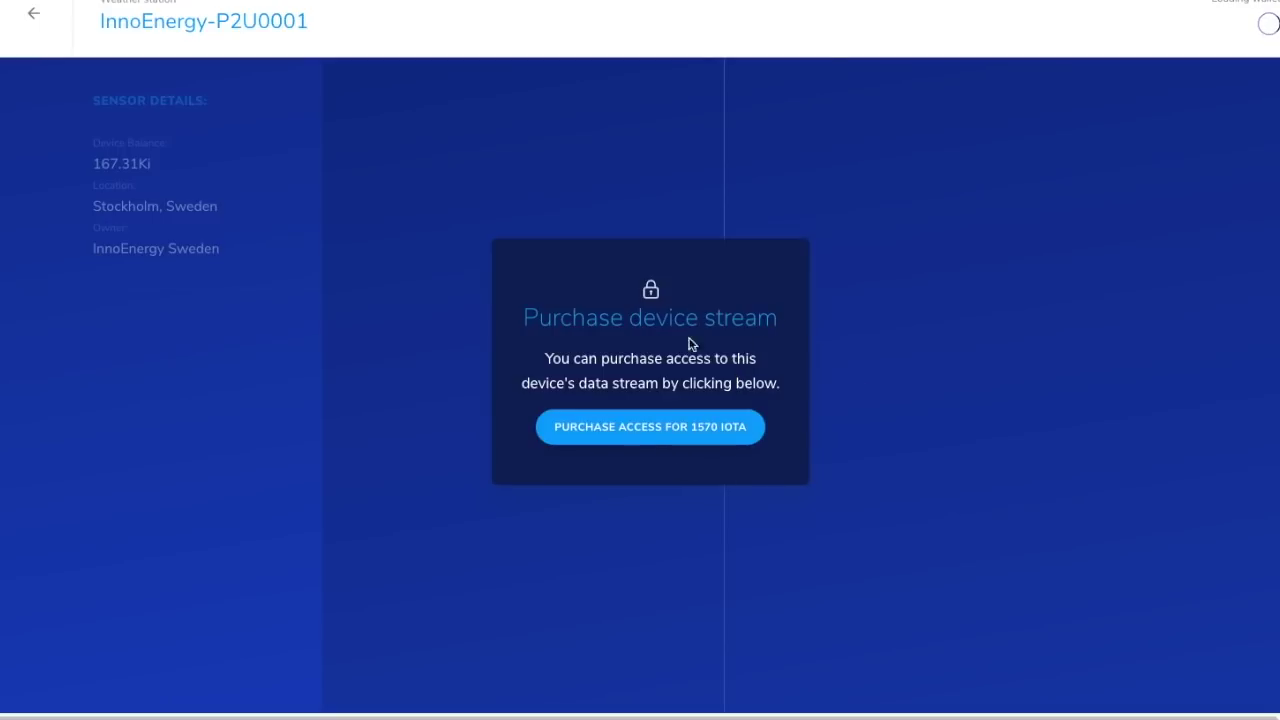
Purchase access to the Stockholm weather station's data stream for 1570 IOTA and check its sensor page.
click(700, 438)
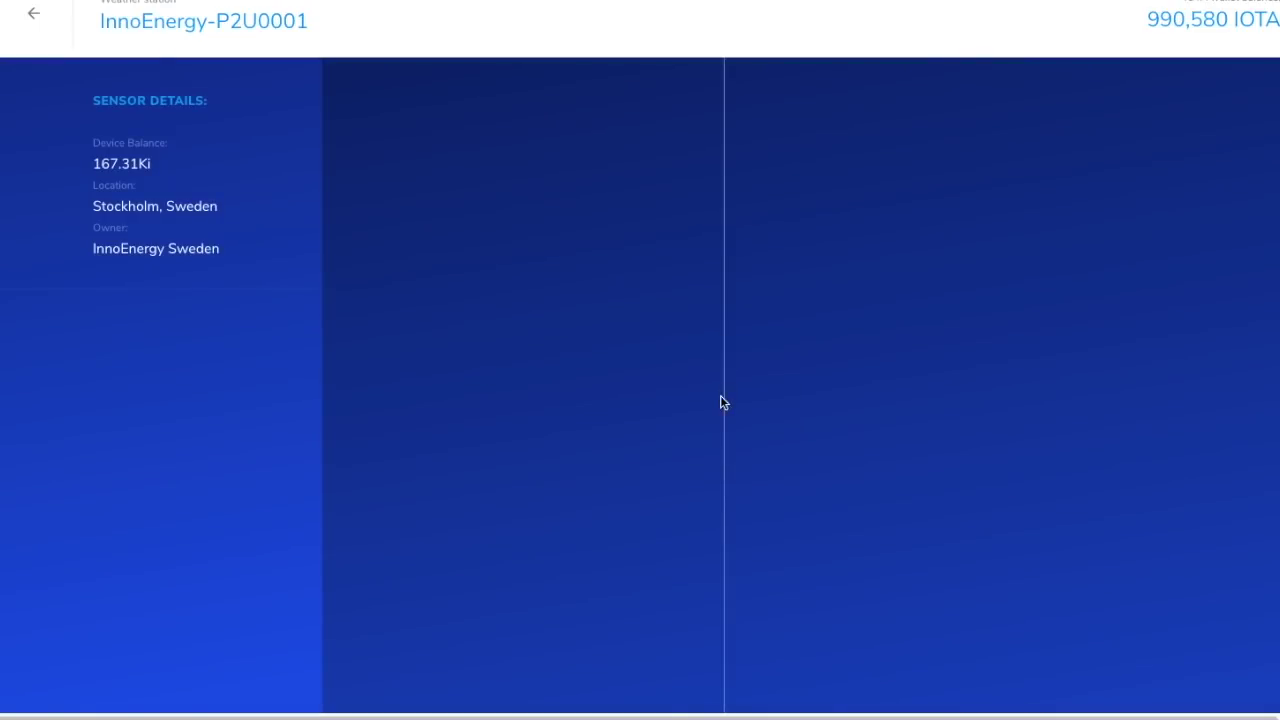
scroll(722, 408, up, 1)
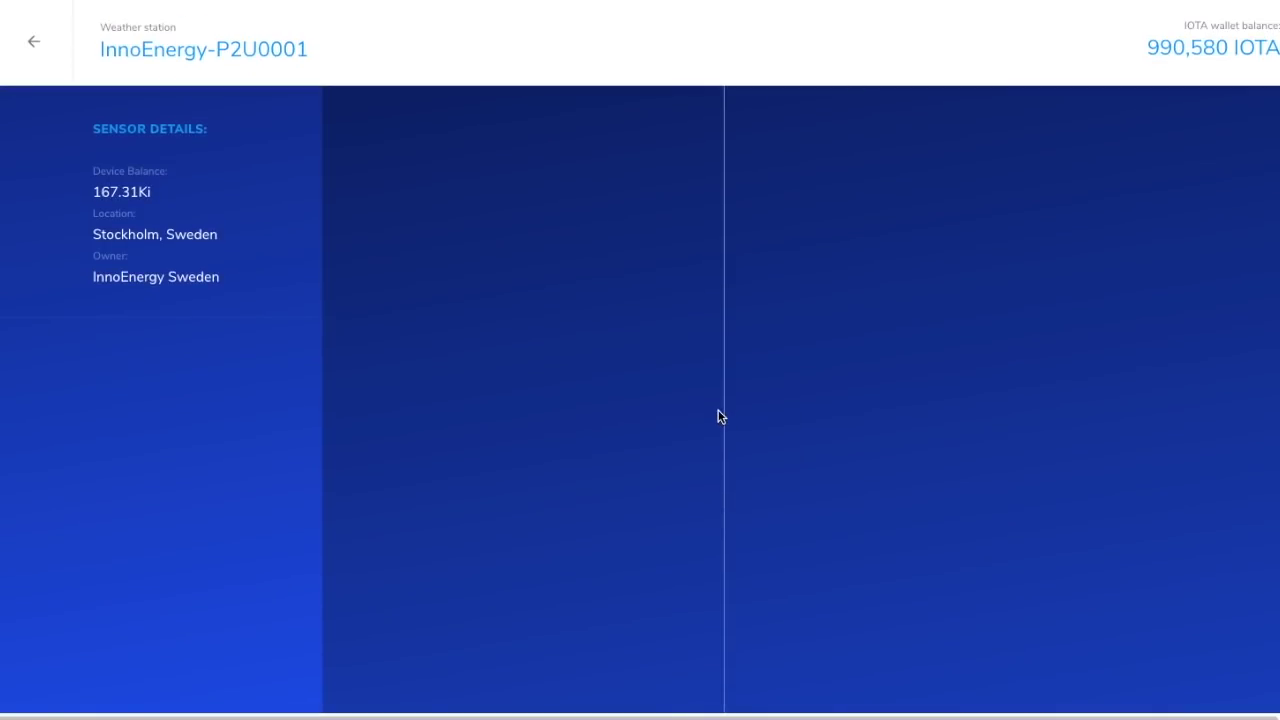
scroll(703, 457, down, 1)
scroll(704, 460, up, 1)
scroll(209, 106, down, 1)
Return to the sensor map and open the sensor pinned on France's southeastern coast.
click(36, 30)
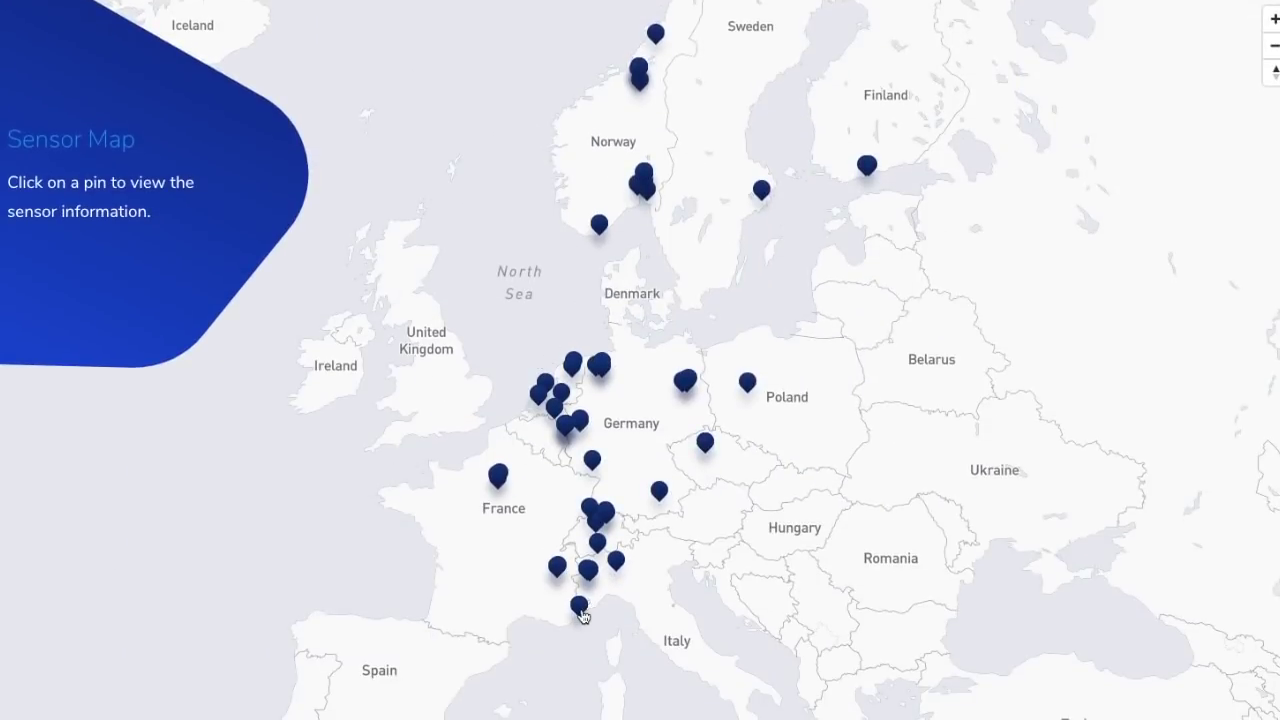
click(580, 608)
click(677, 513)
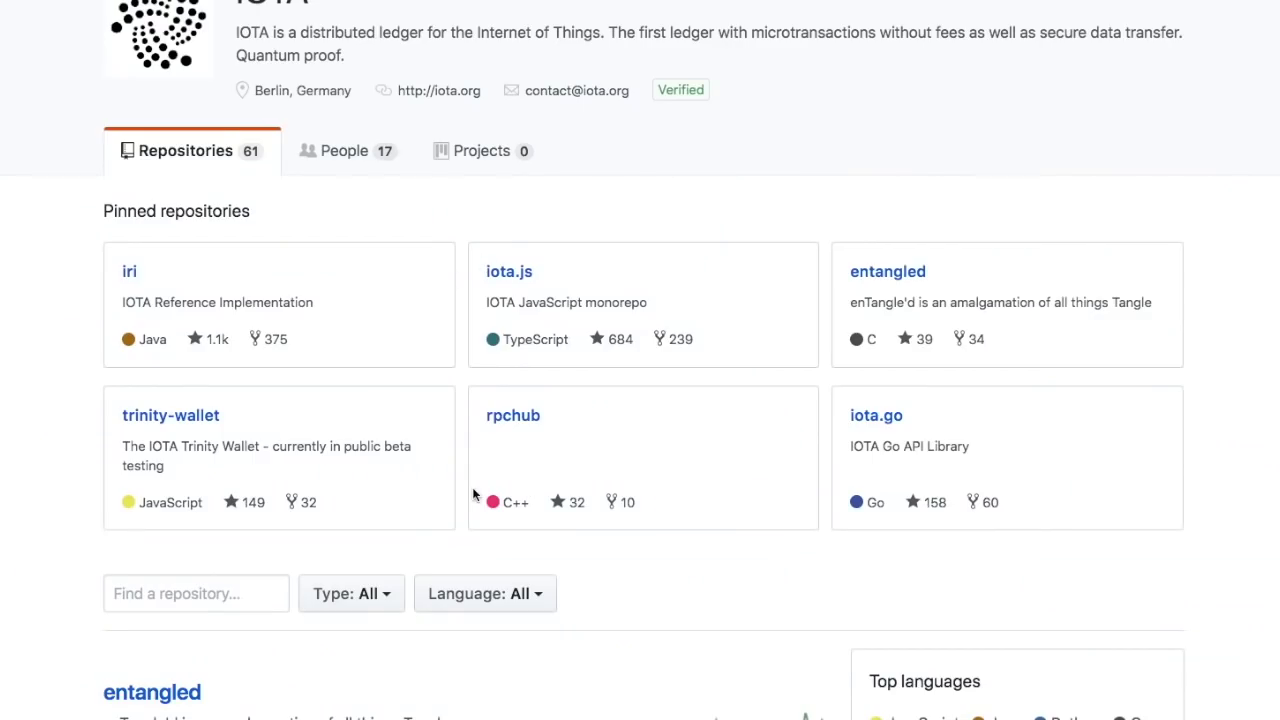
Look over IOTA's pinned GitHub repositories and read through the Trinity Wallet web page.
scroll(473, 495, up, 2)
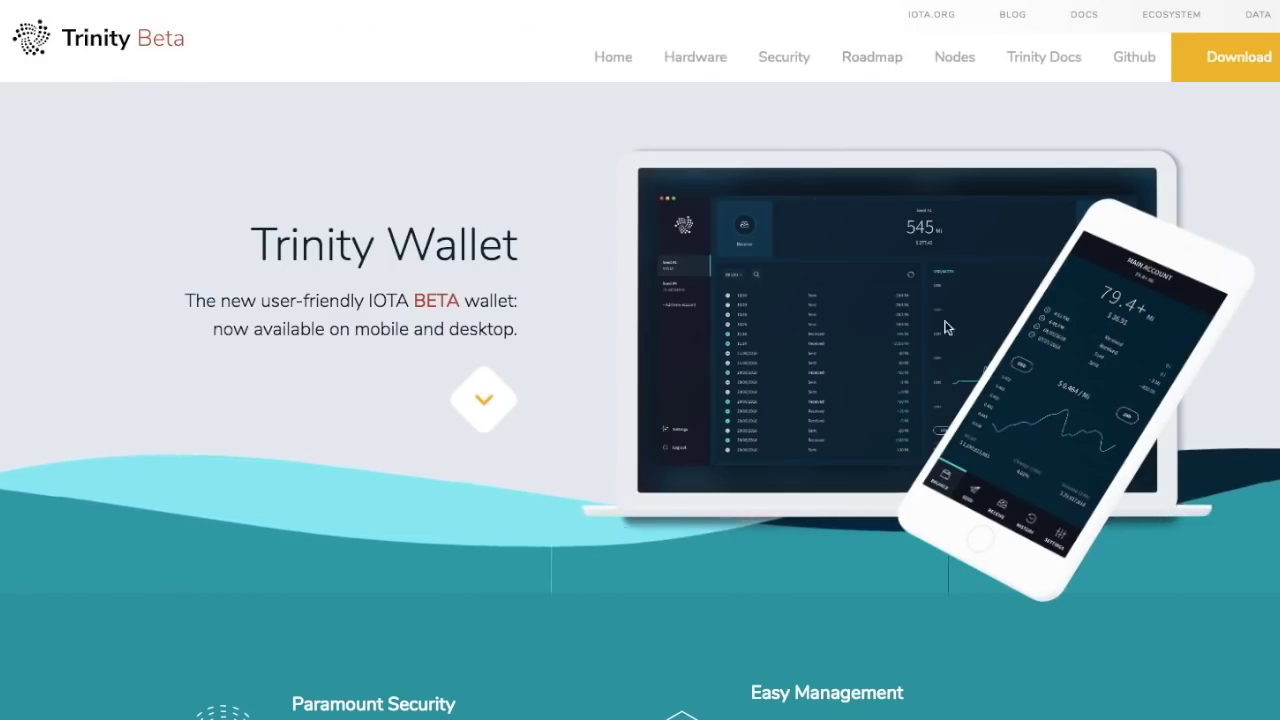
scroll(1089, 394, down, 3)
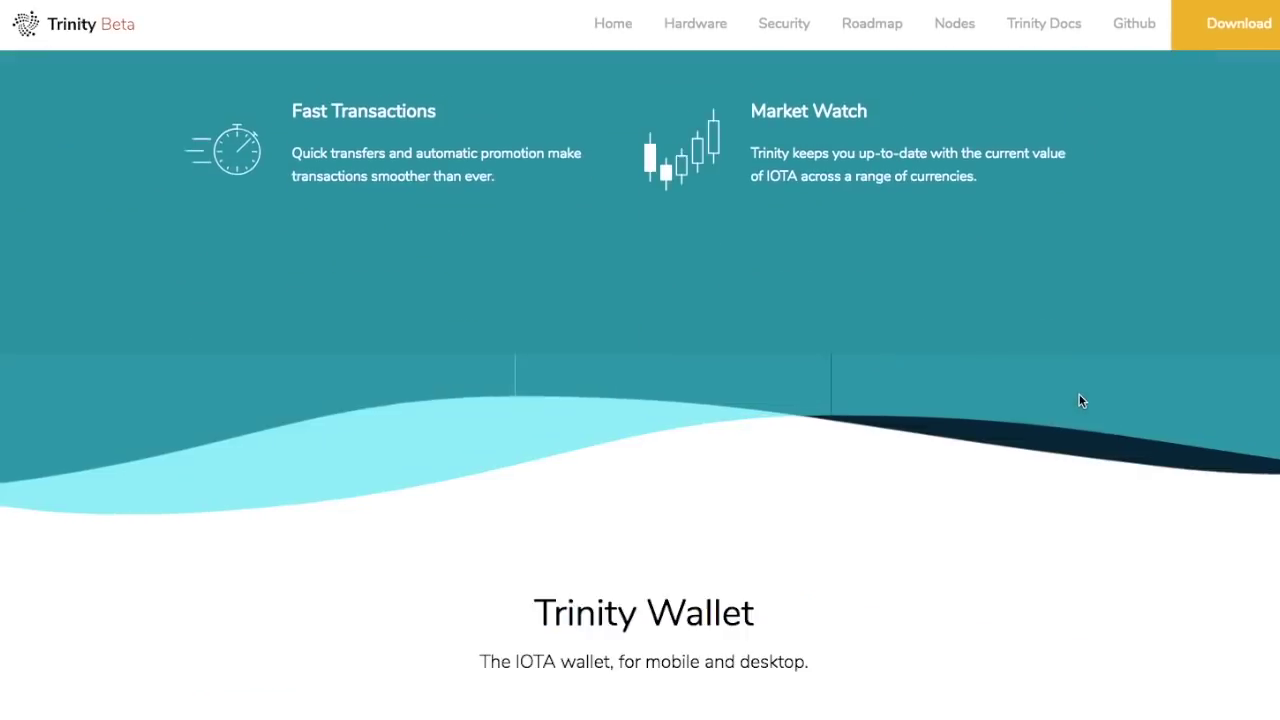
scroll(1080, 400, down, 15)
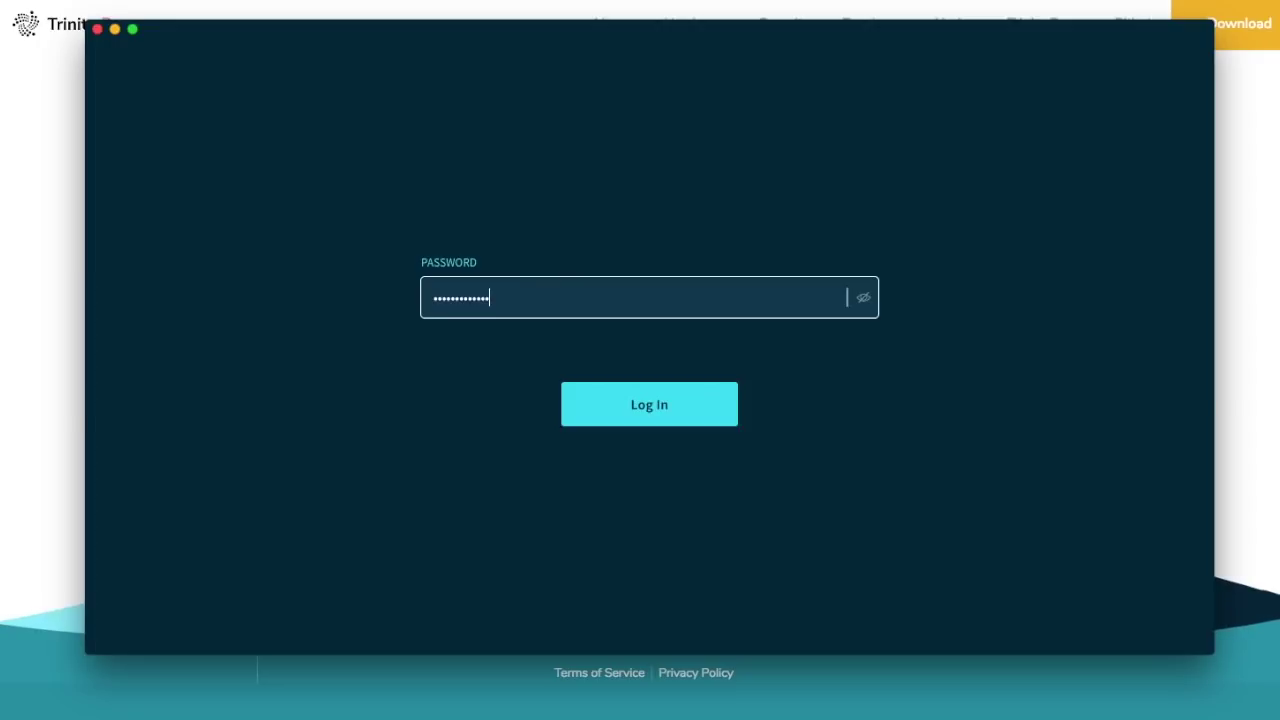
Log in to the Trinity desktop wallet with the account password and reposition its window.
key(Return)
drag(712, 35, 724, 67)
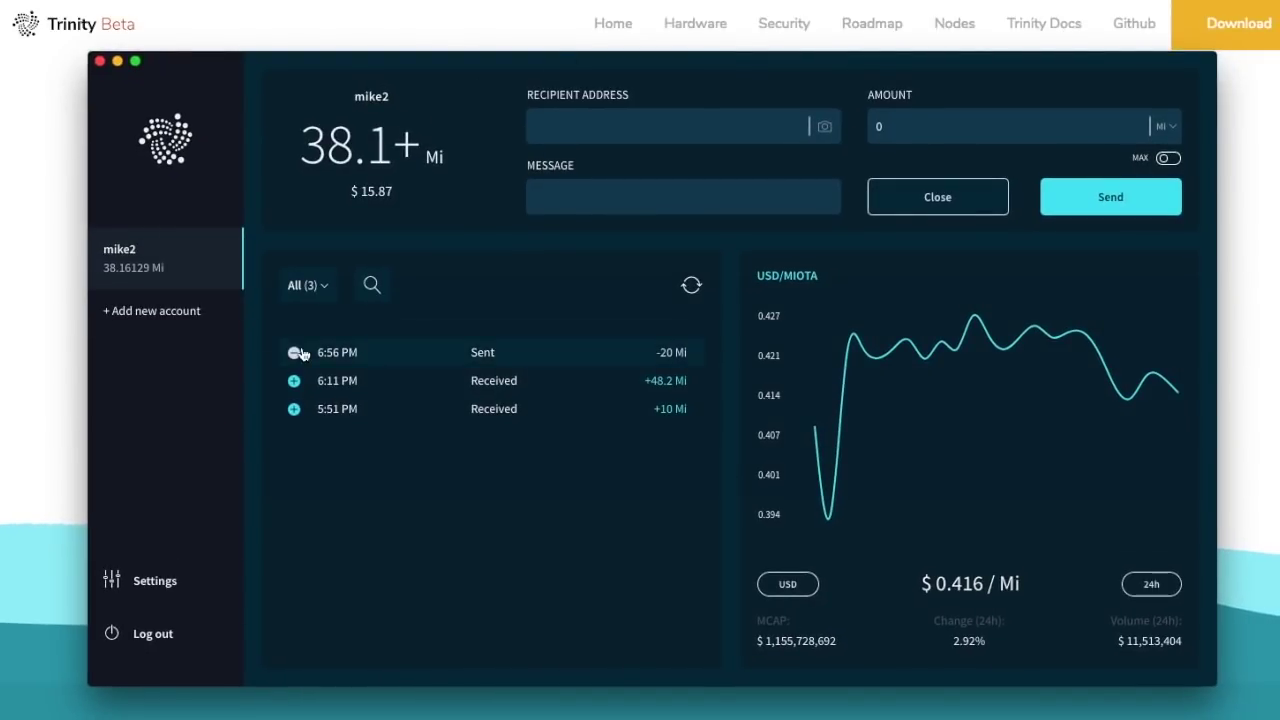
mouse_move(735, 66)
mouse_down()
mouse_move(723, 63)
mouse_move(736, 47)
mouse_up()
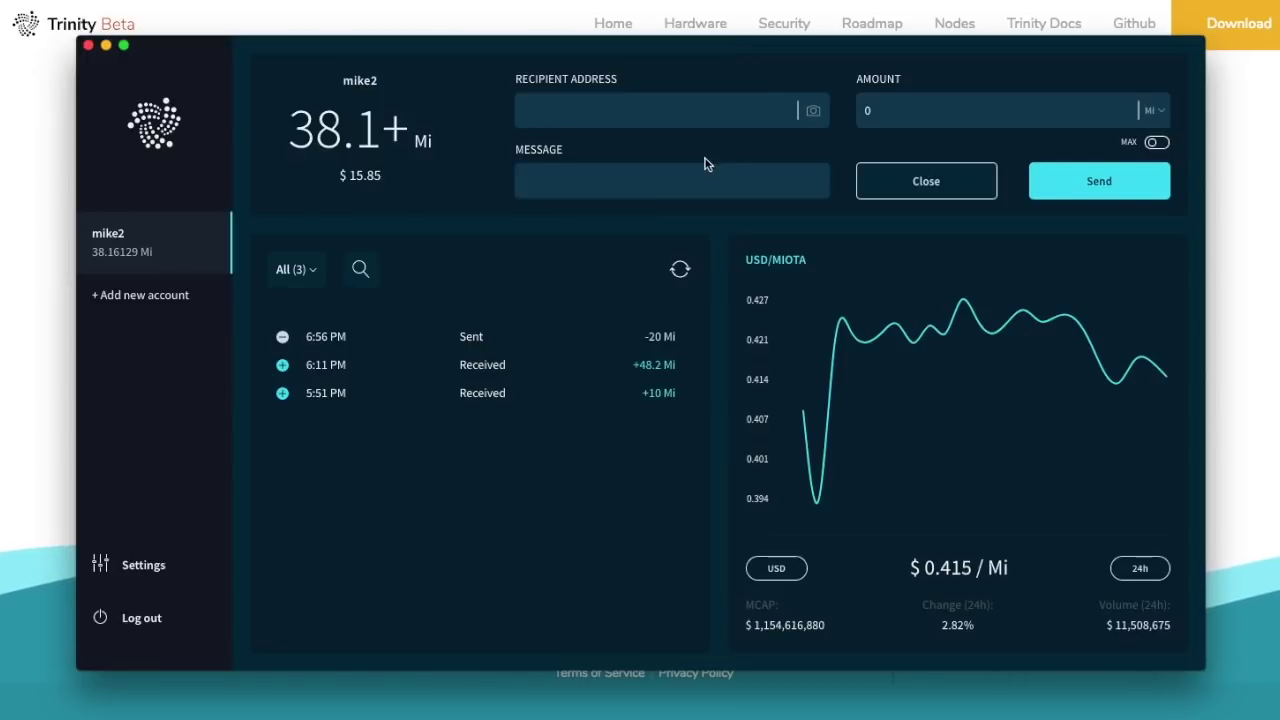
Paste the copied wallet address as the recipient address of the transfer.
click(663, 112)
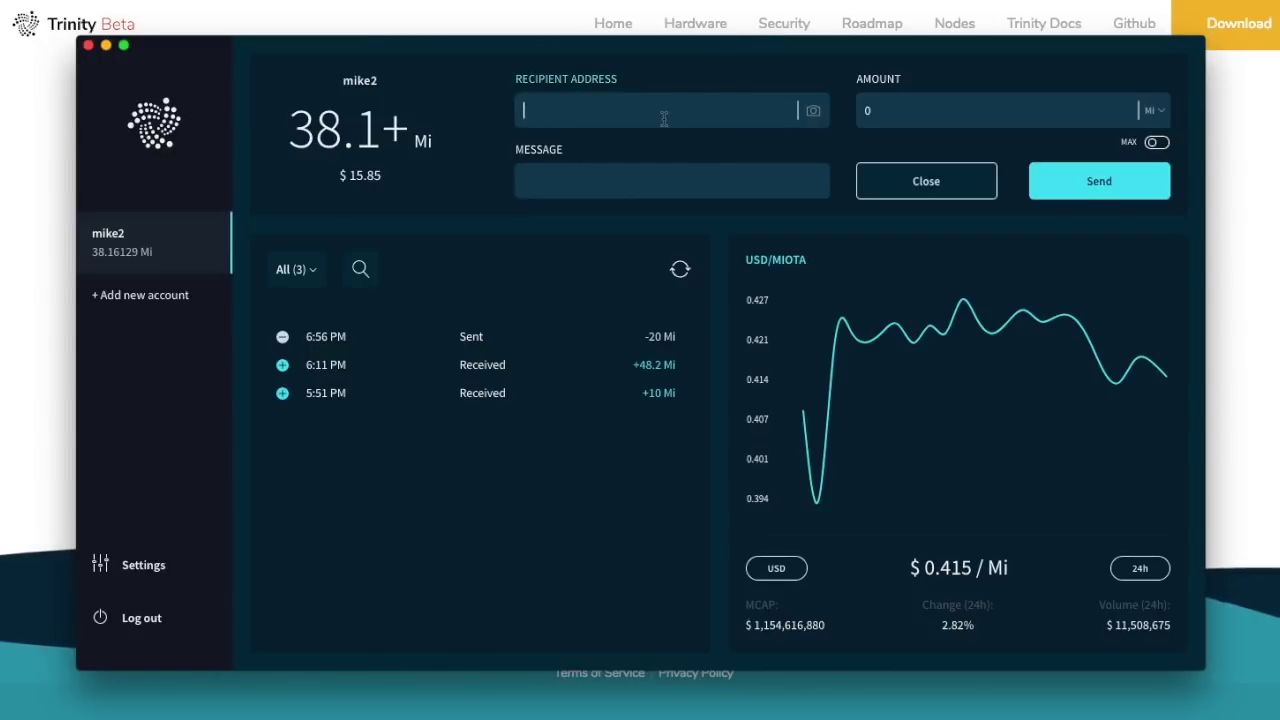
key(super+v)
double_click(789, 108)
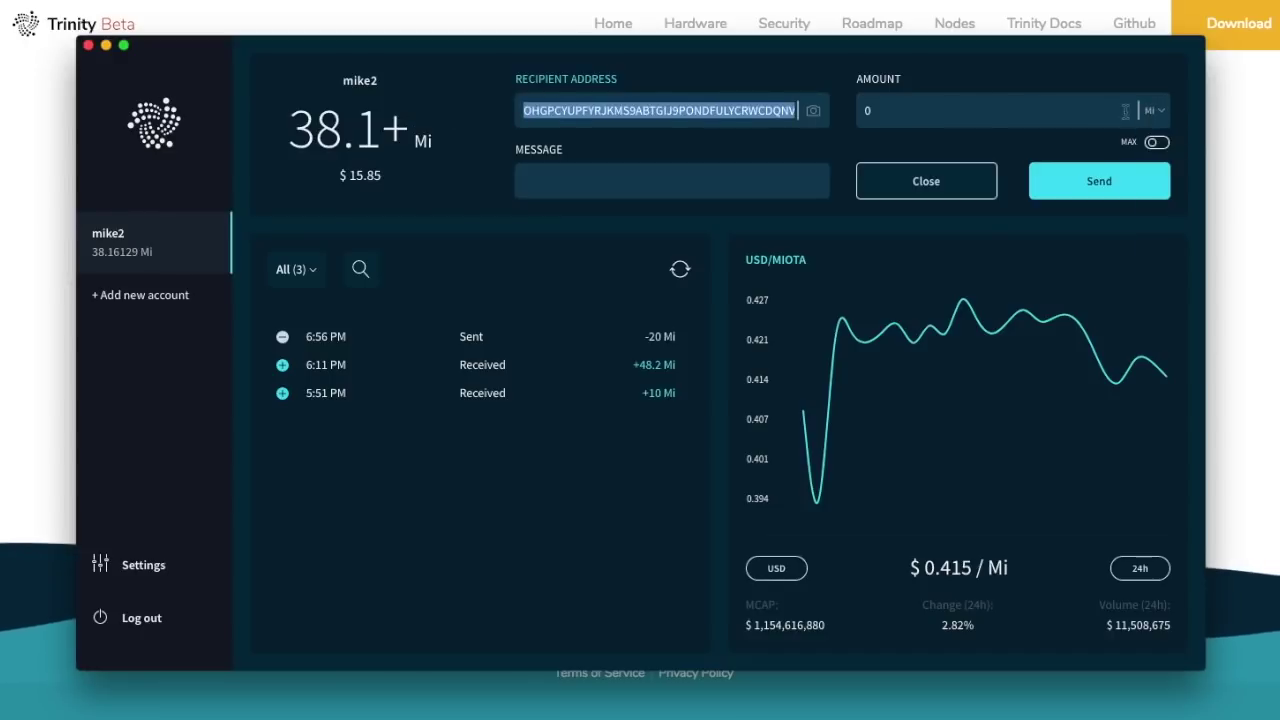
Set the transfer amount to 3 with Mi as the unit.
click(1011, 111)
click(1153, 111)
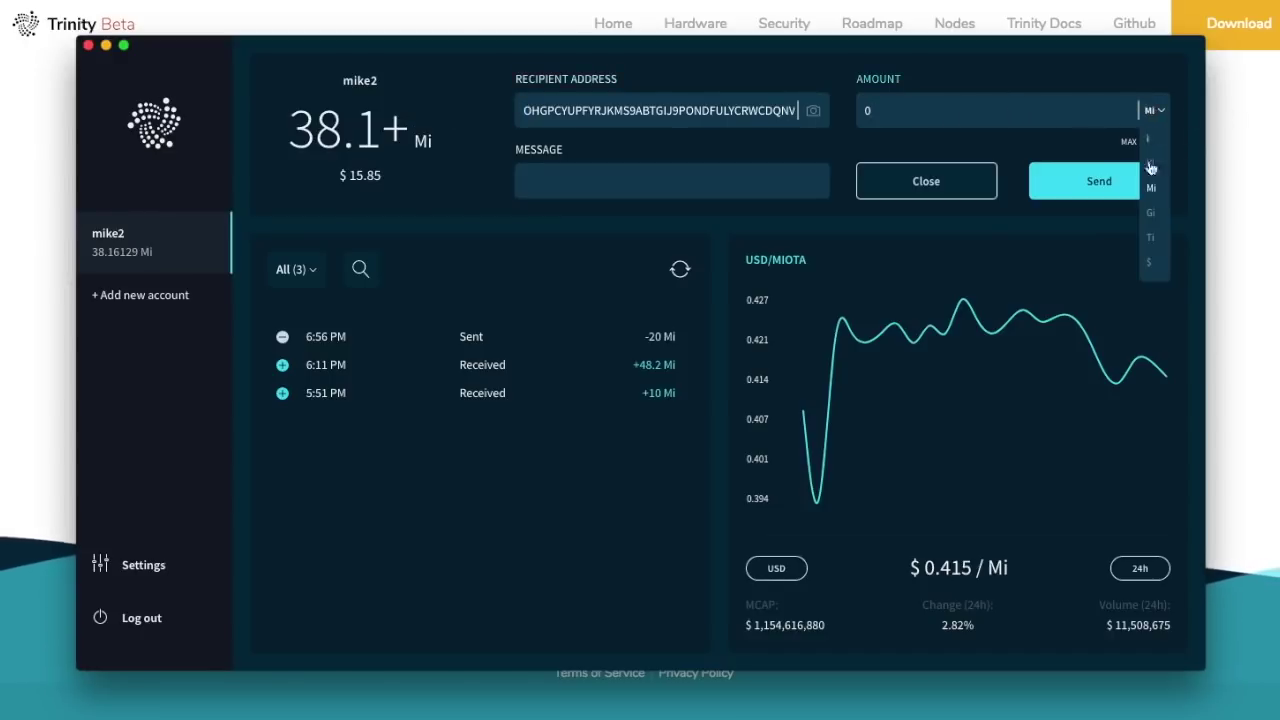
click(1153, 190)
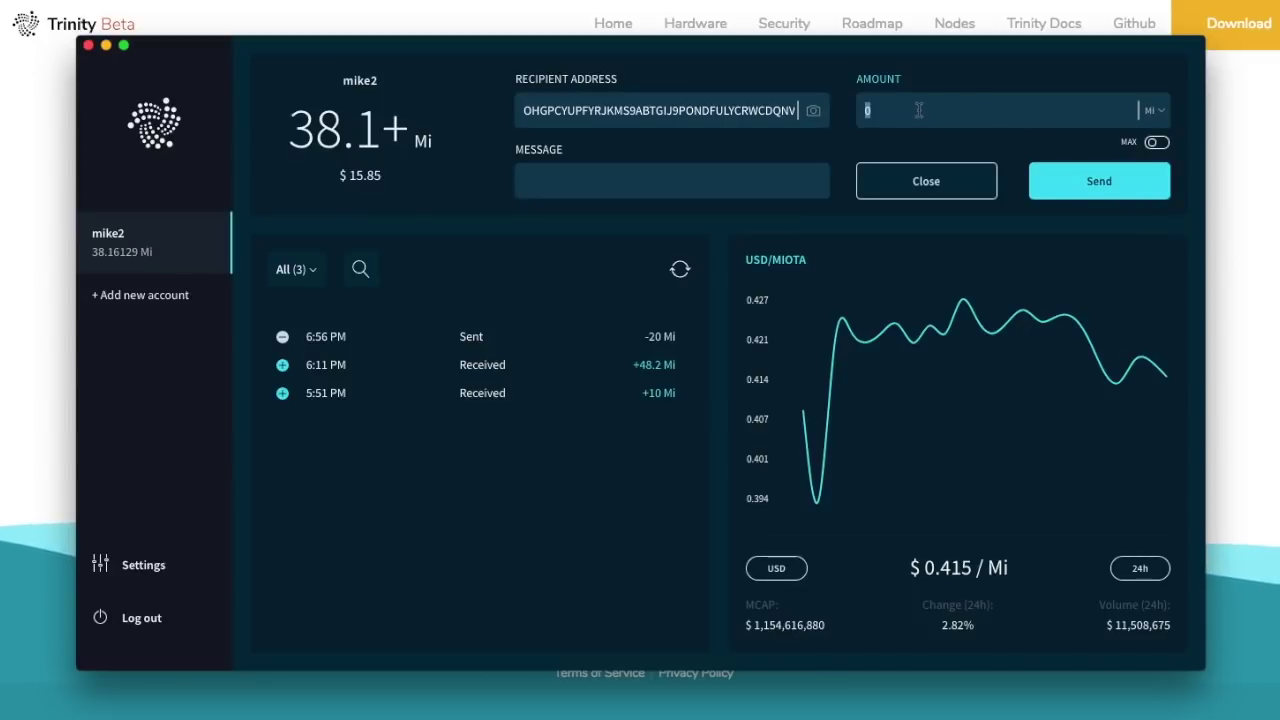
text(3)
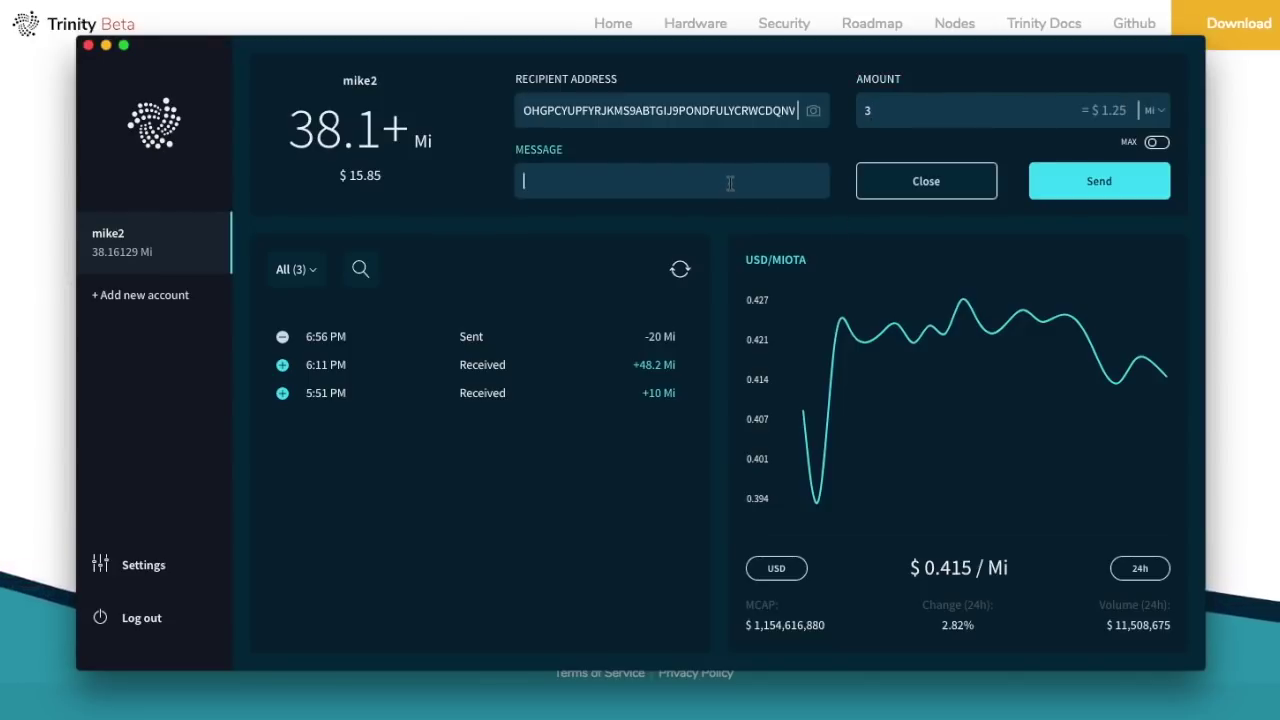
Add a short greeting as the message, send and confirm the transfer, and dismiss the notification.
text(hey tai)
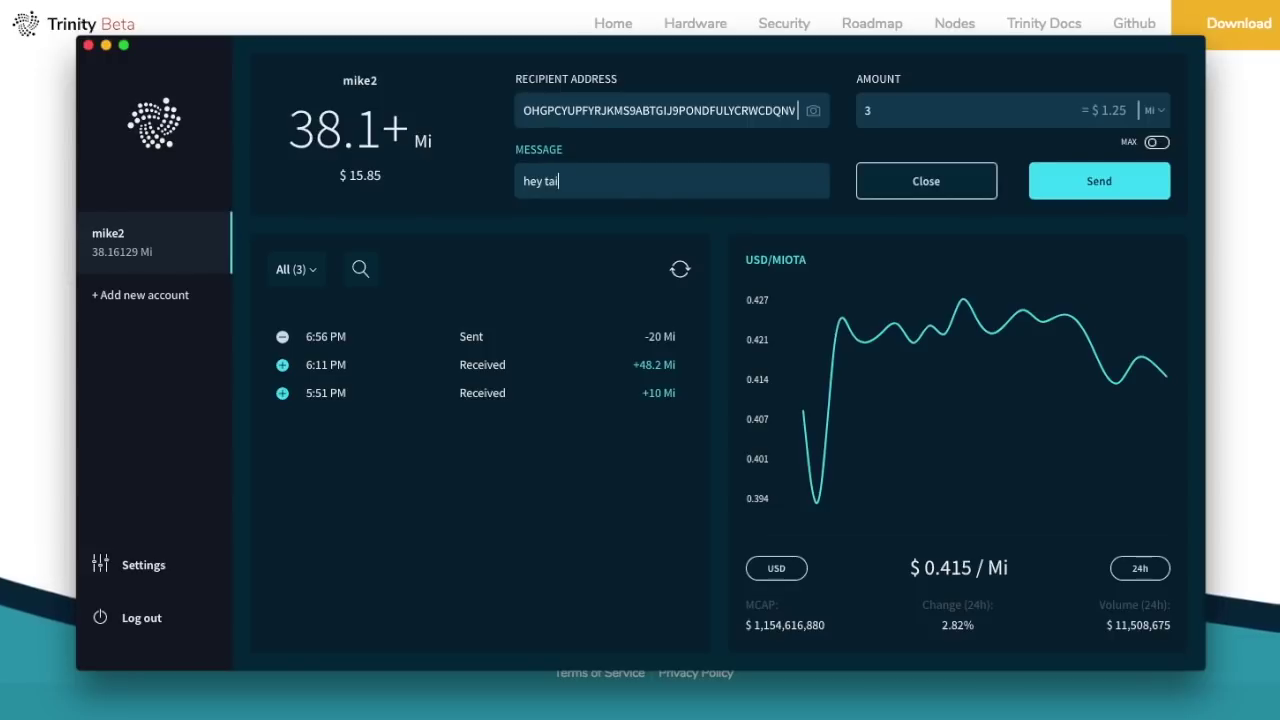
click(1100, 180)
click(762, 410)
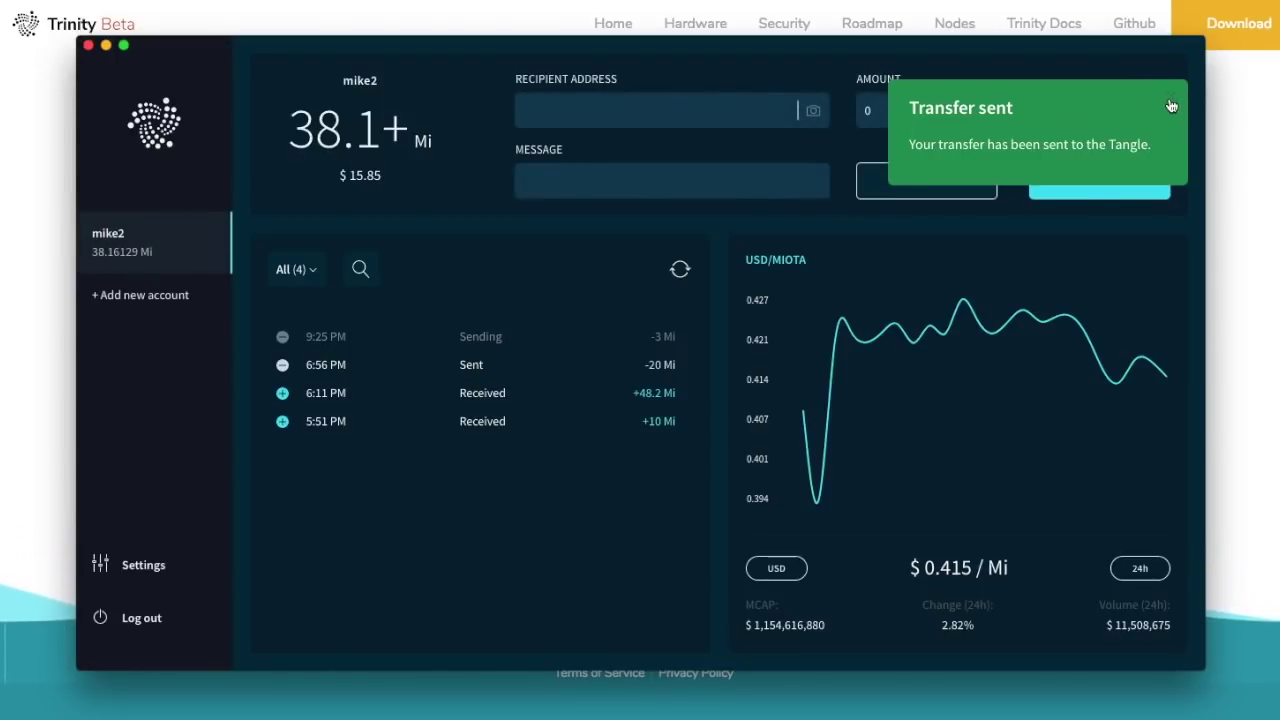
click(1171, 106)
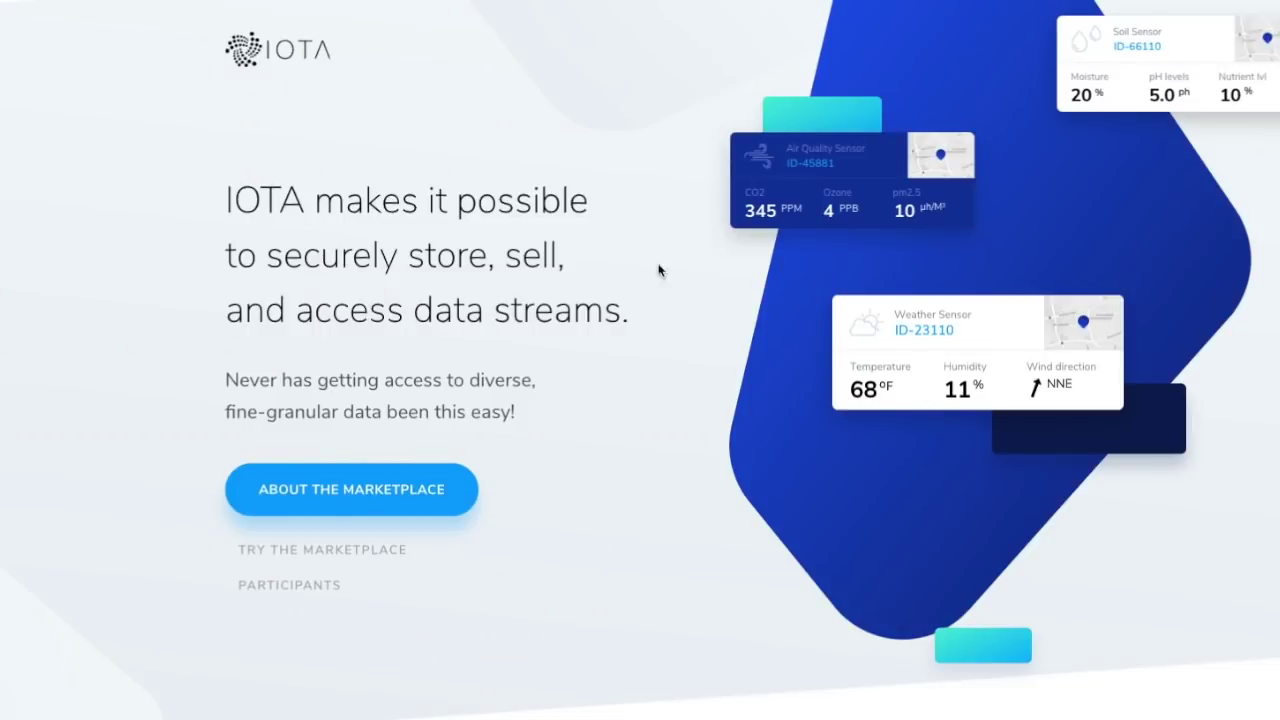
Reopen the sensor map from the data marketplace's start page.
click(363, 551)
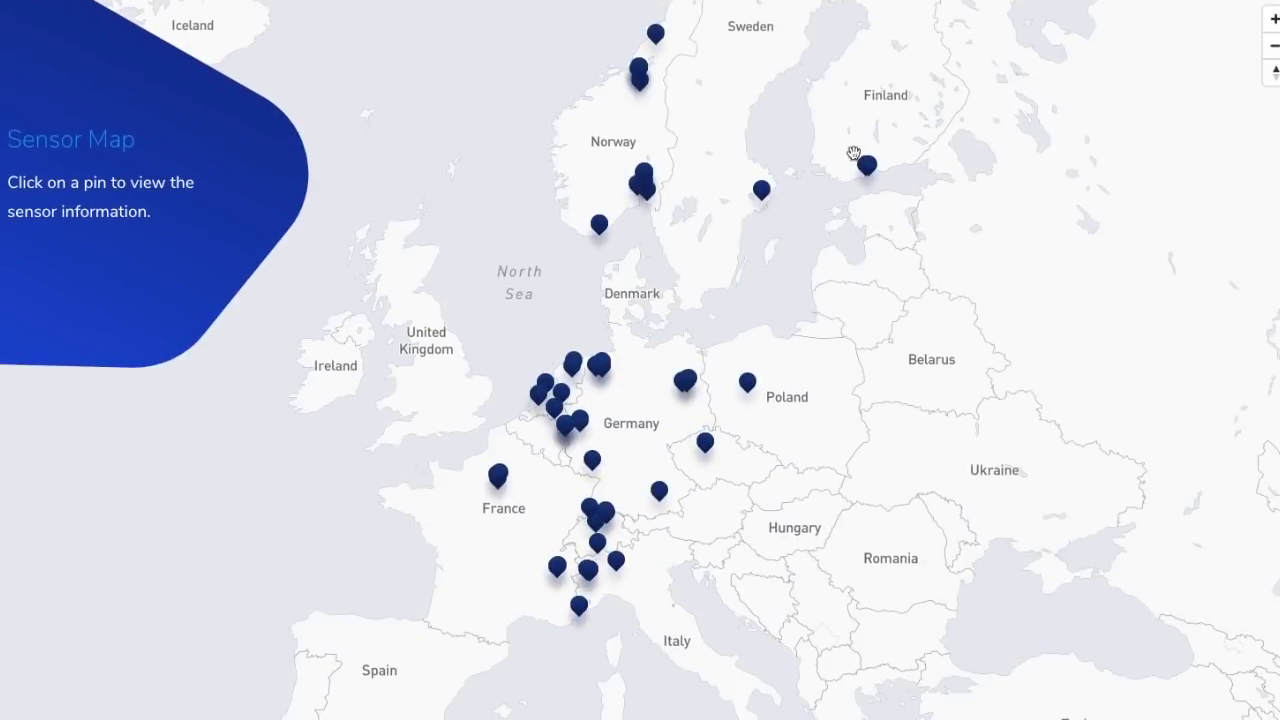